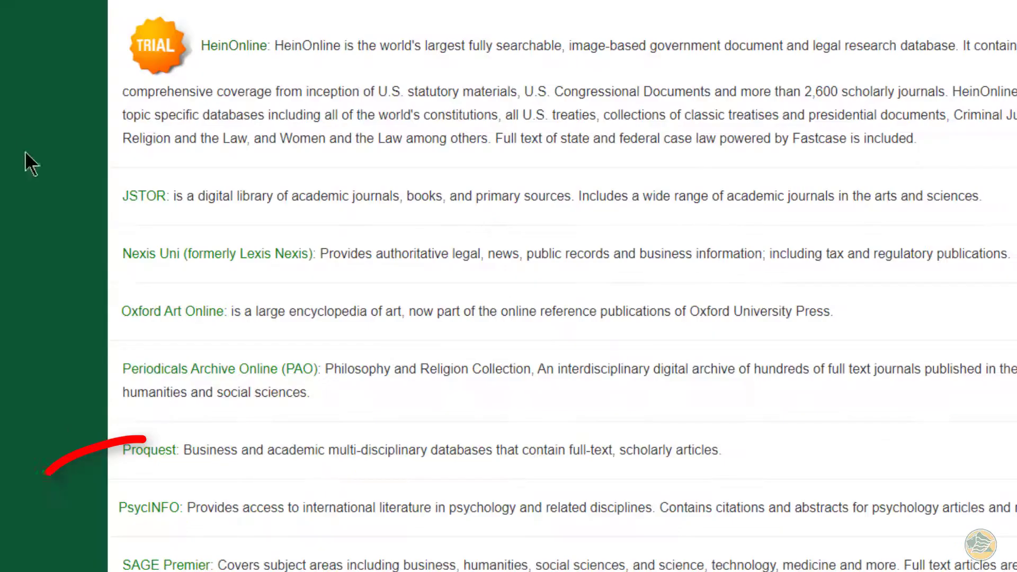
Go to the ProQuest database and bring up its Advanced Search form
click(131, 459)
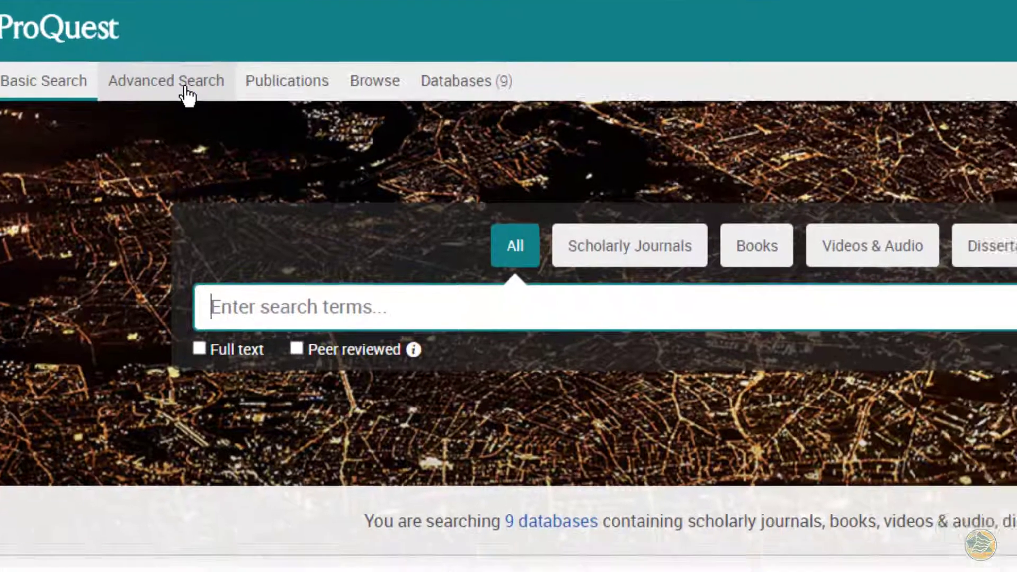
click(203, 100)
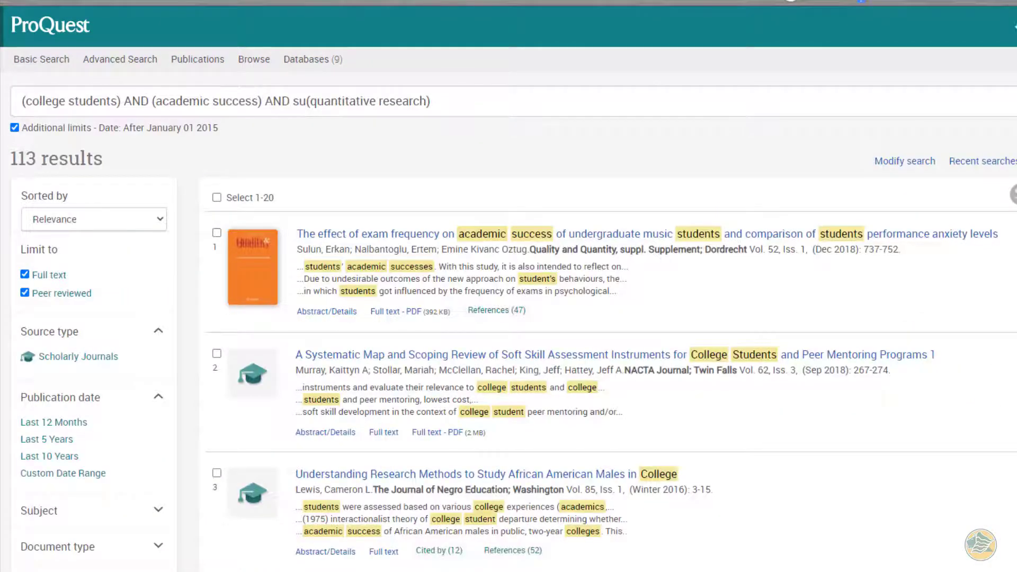
Open the first result, the exam-frequency and music students' academic success article
click(376, 235)
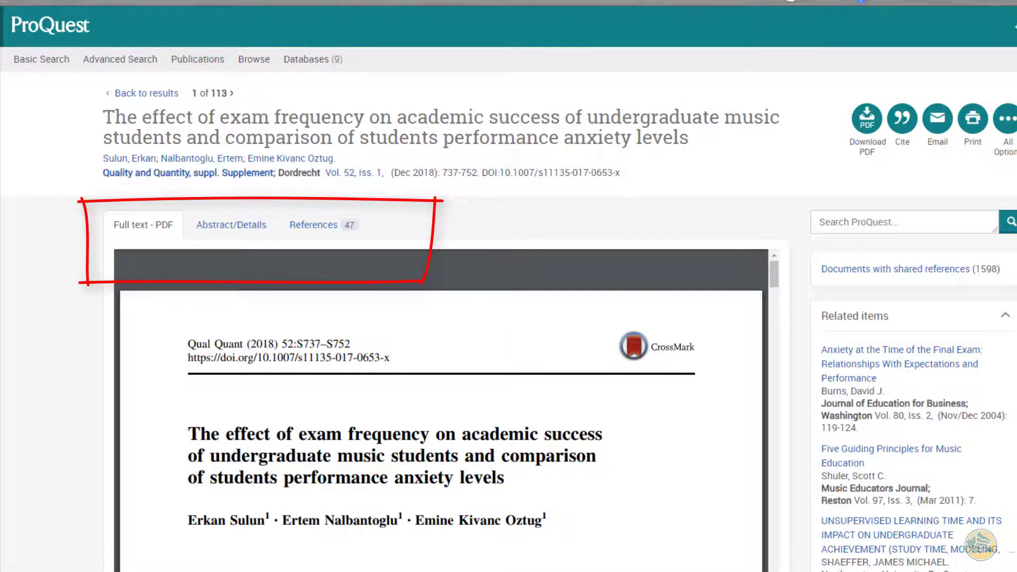
View the exam-frequency article's Abstract/Details, then its 47 references
click(233, 226)
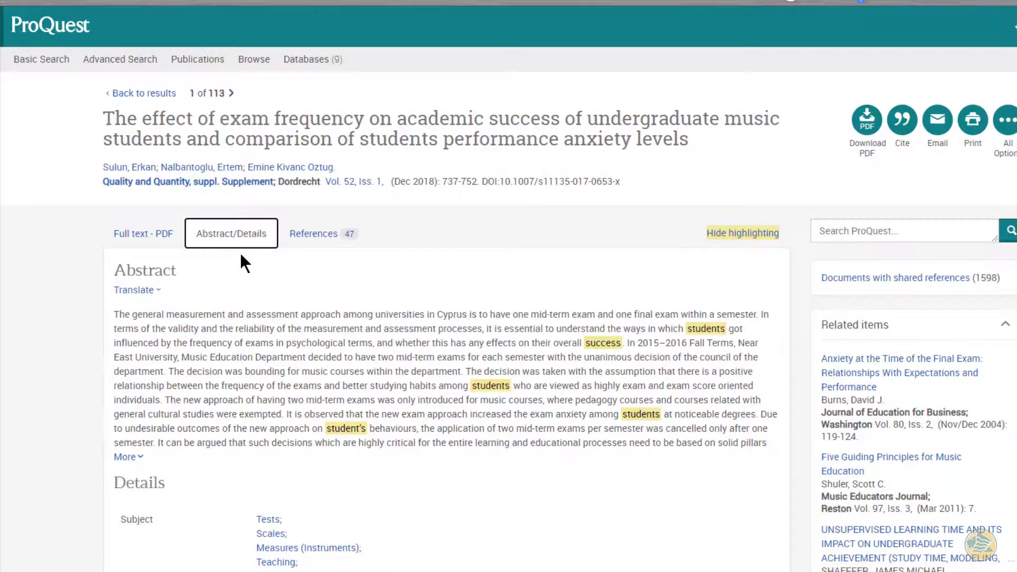
click(317, 238)
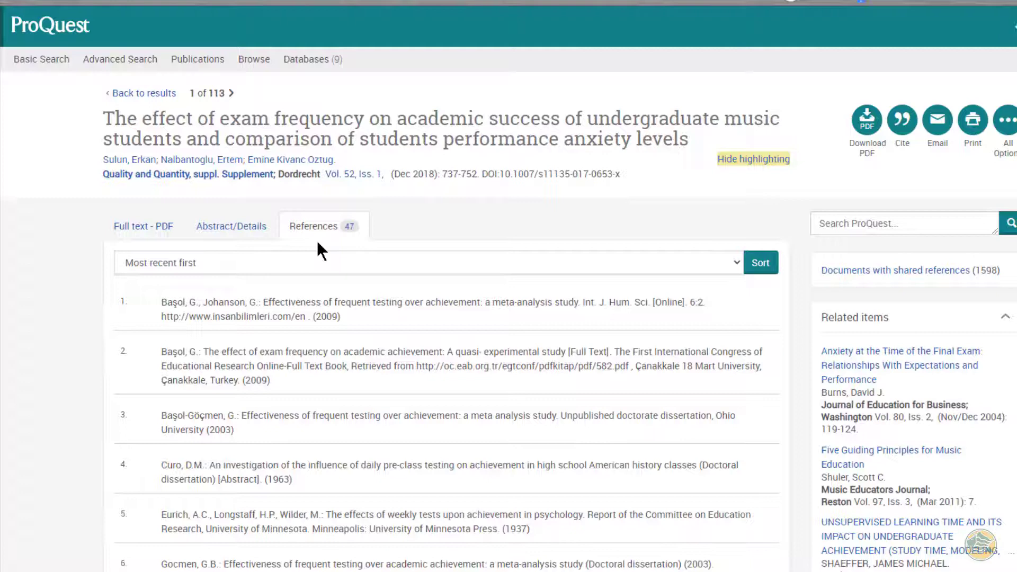